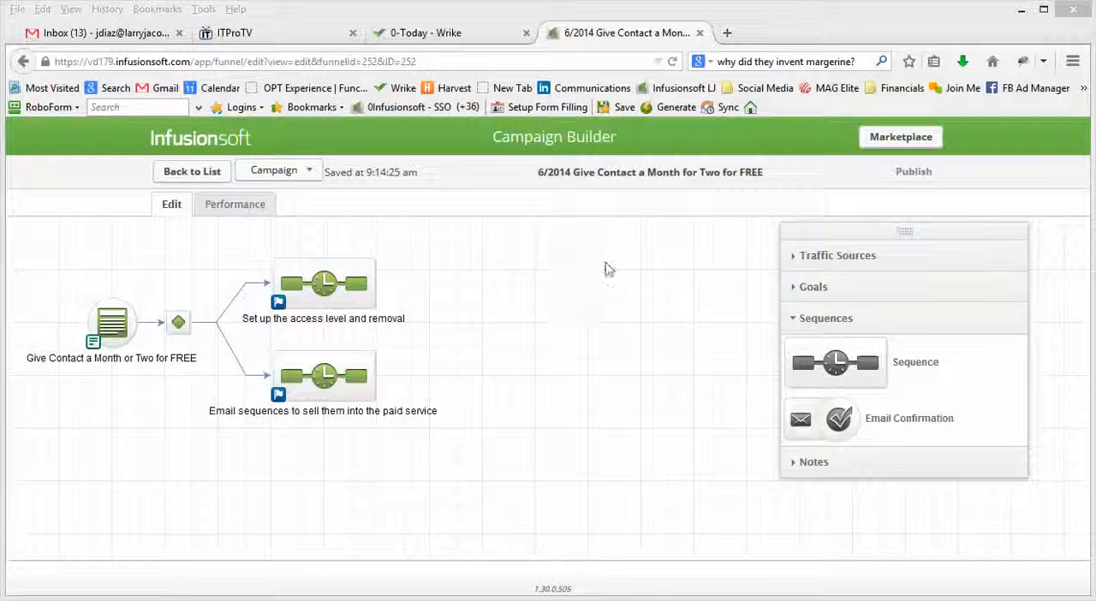
# Review the settings of the Date When Access Expires field in the campaign's internal form, leaving them unchanged, and return to the campaign.
pyautogui.doubleClick(115, 323)
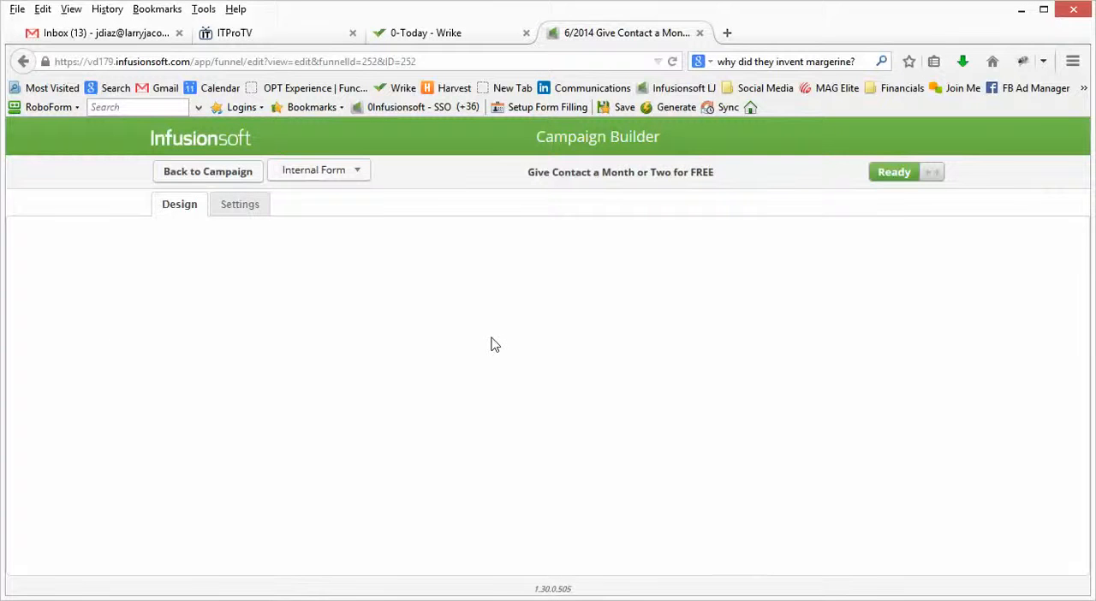
pyautogui.scroll(-1, 394, 463)
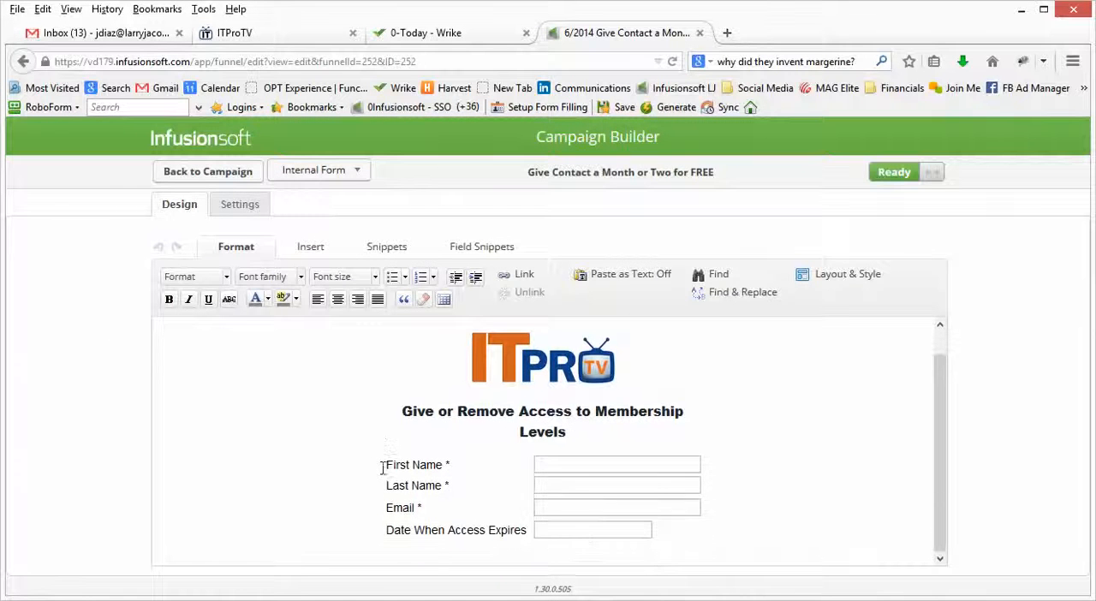
pyautogui.moveTo(590, 523)
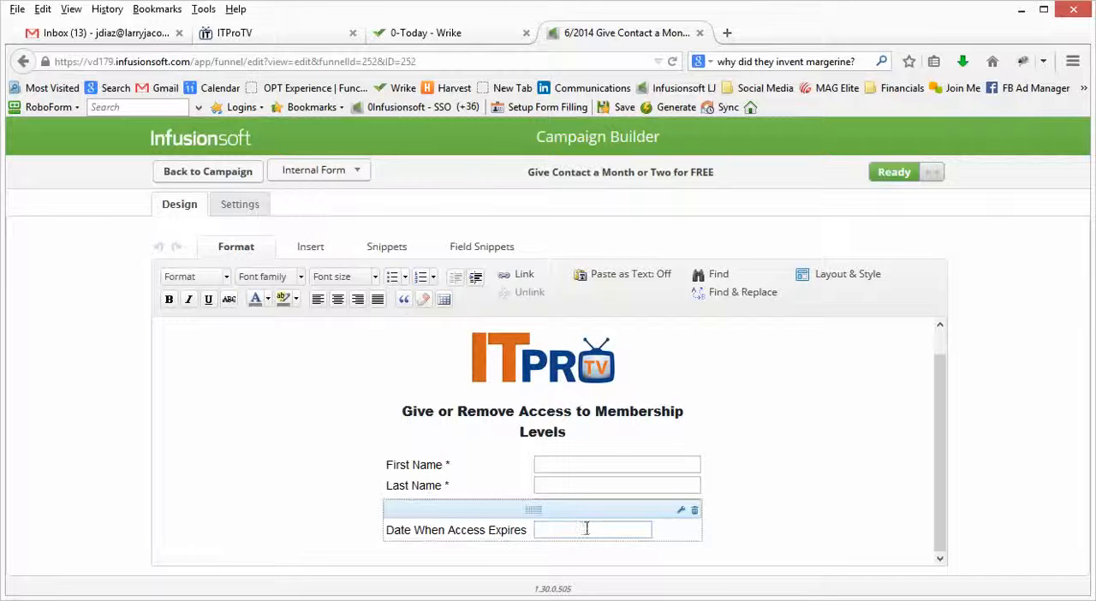
pyautogui.click(681, 509)
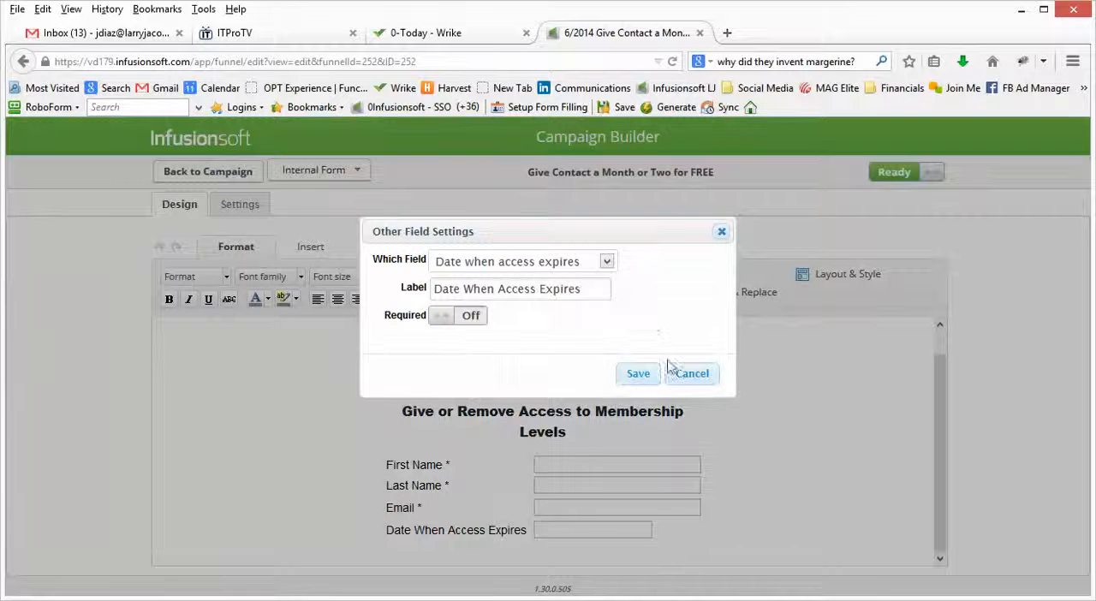
pyautogui.click(692, 377)
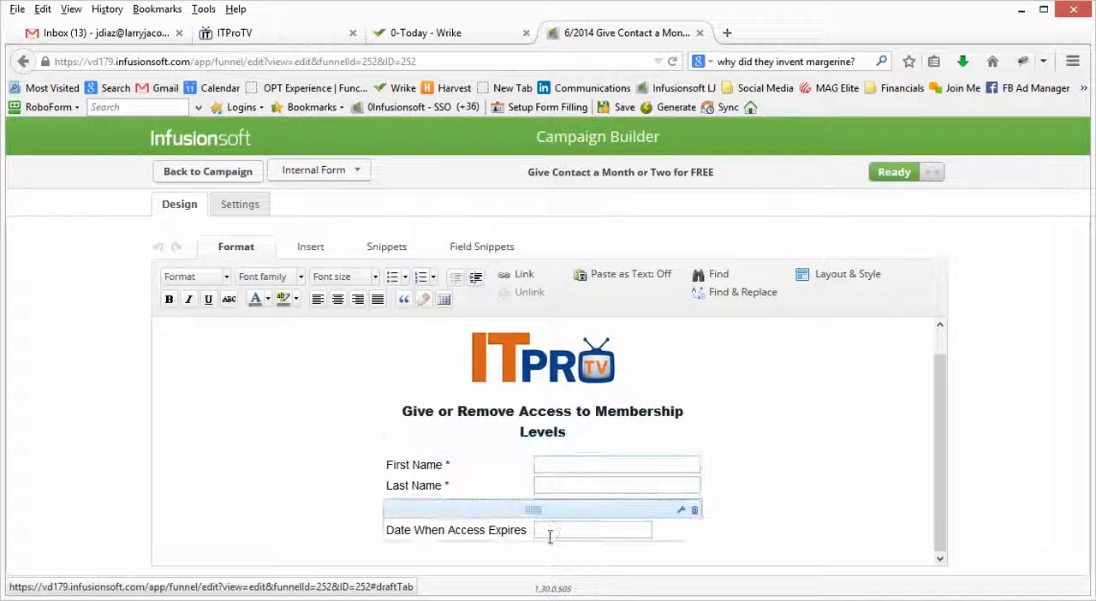
pyautogui.click(212, 178)
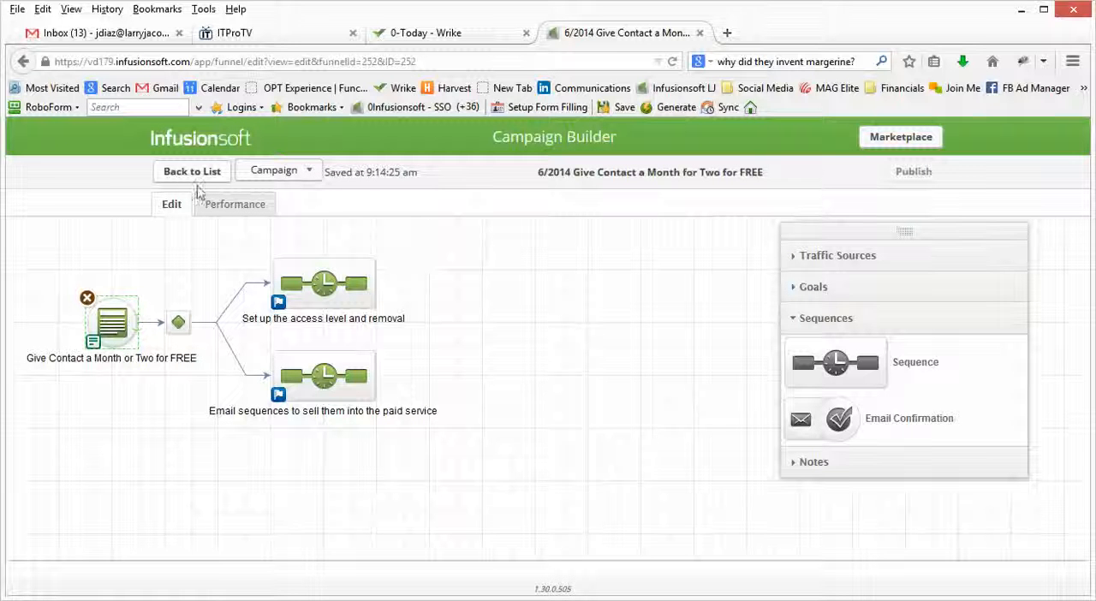
# Leave the campaign and open the custom field setup for contact records in the Admin settings.
pyautogui.click(183, 176)
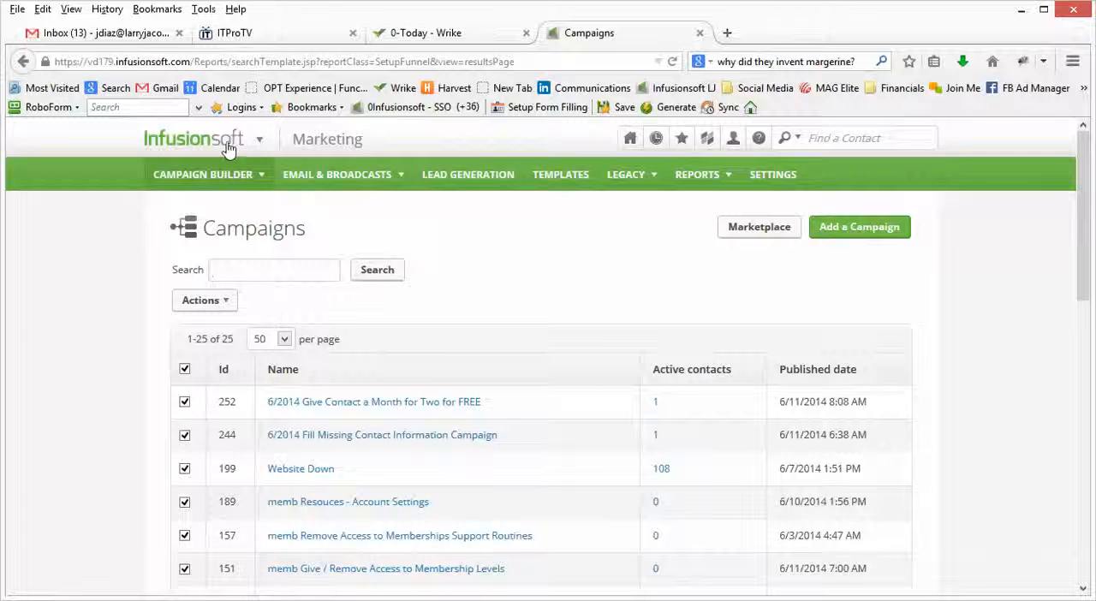
pyautogui.moveTo(231, 154)
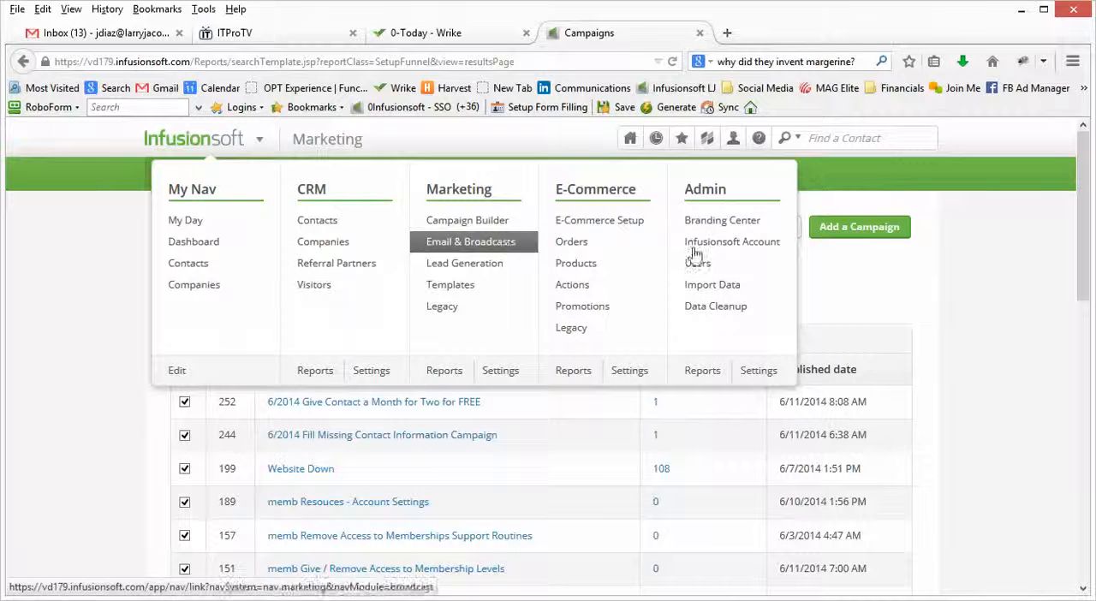
pyautogui.click(763, 374)
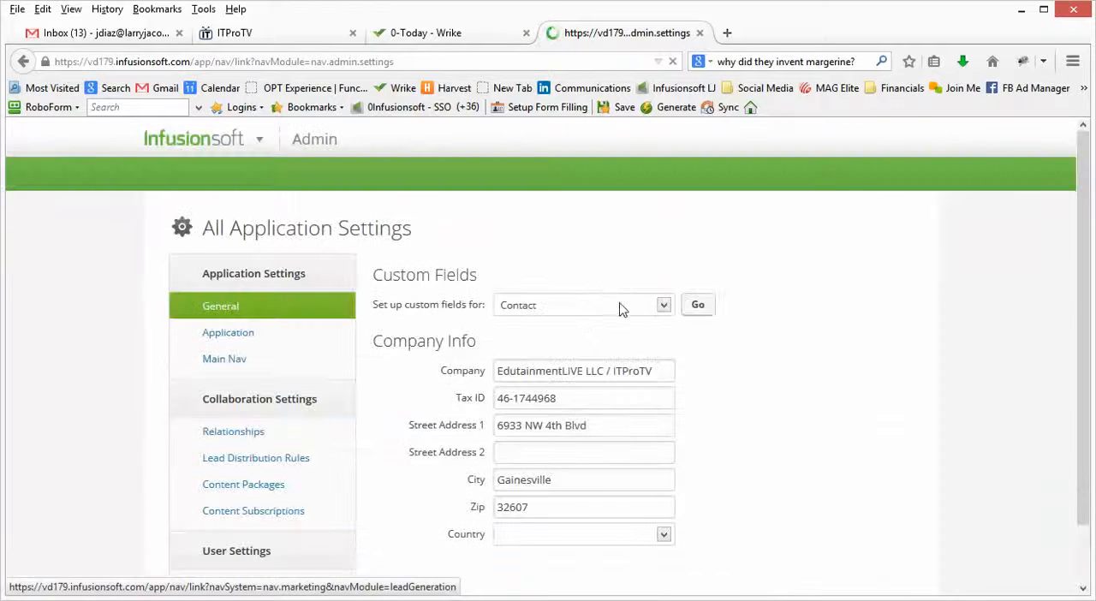
pyautogui.click(698, 310)
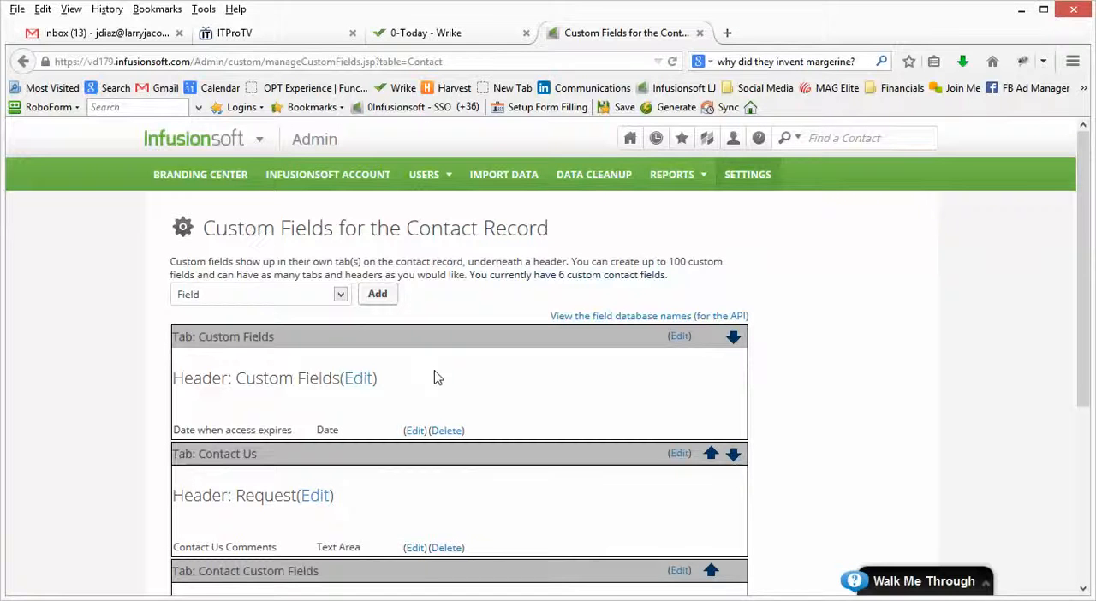
# Draft a new contact custom field named "test name" with the type Date, without saving it.
pyautogui.press('super+c')
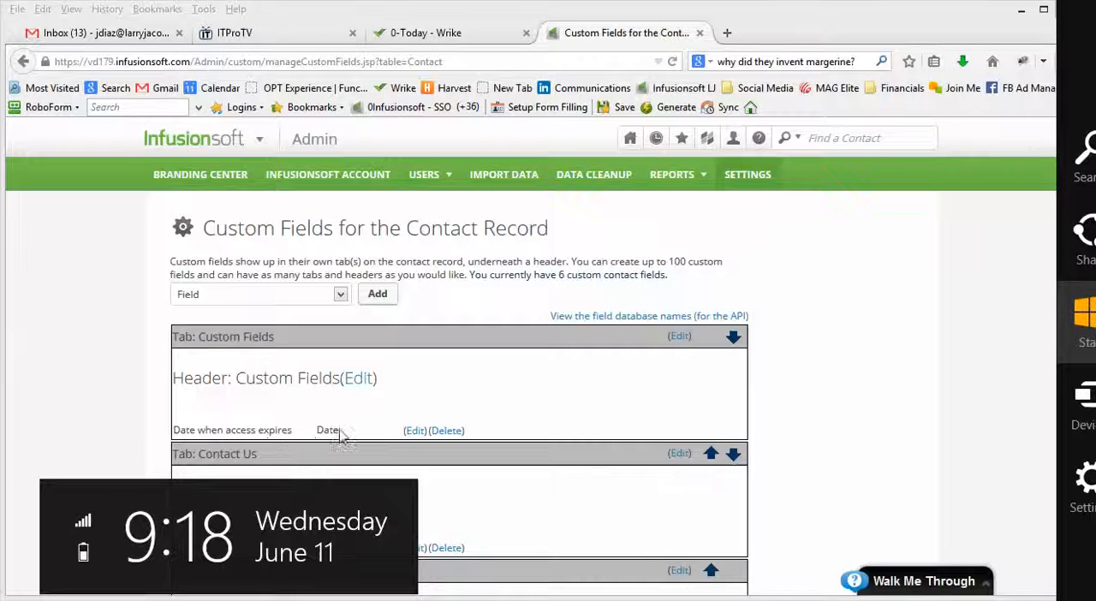
pyautogui.click(343, 296)
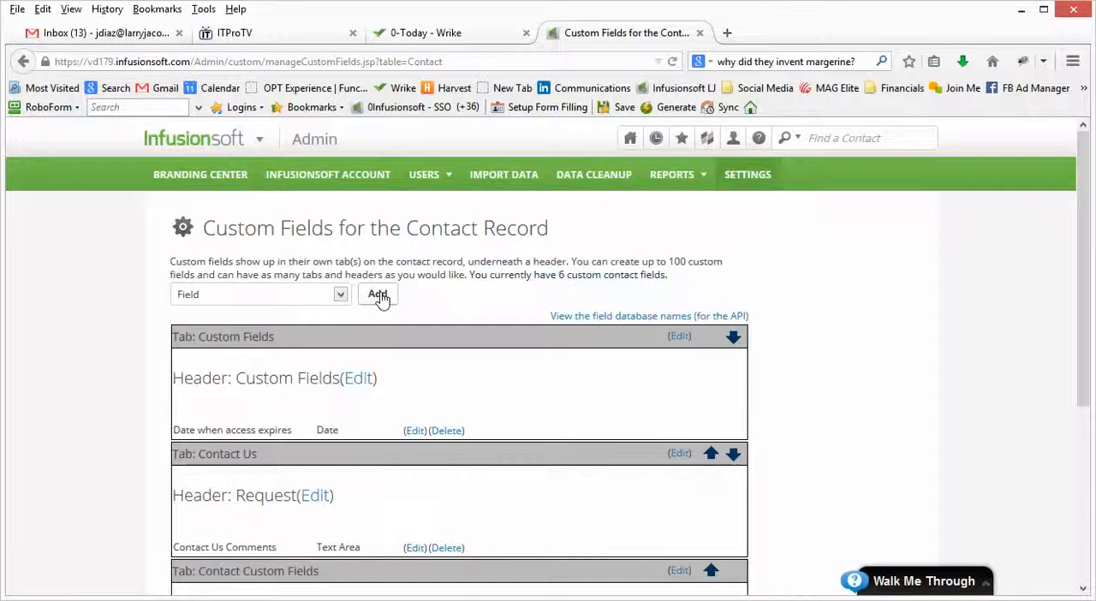
pyautogui.click(379, 296)
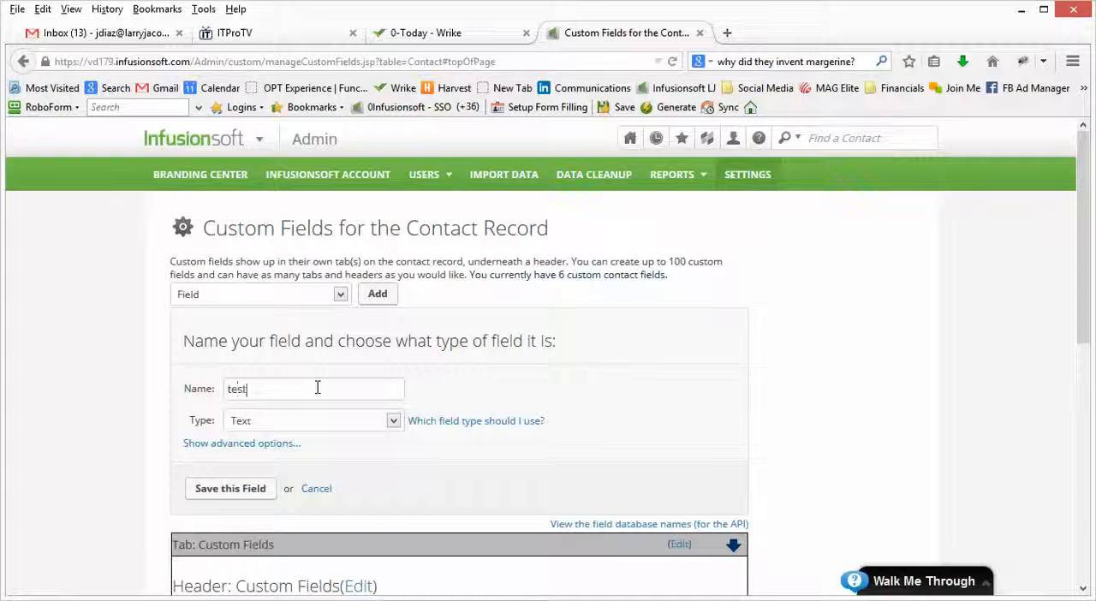
pyautogui.write('test name')
pyautogui.click(393, 422)
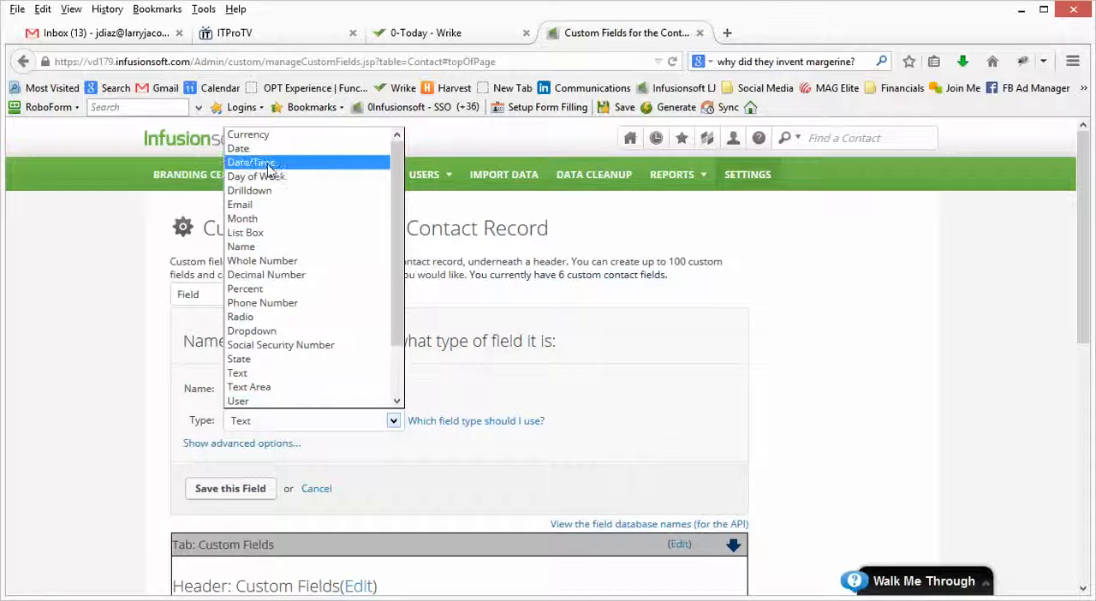
pyautogui.click(247, 149)
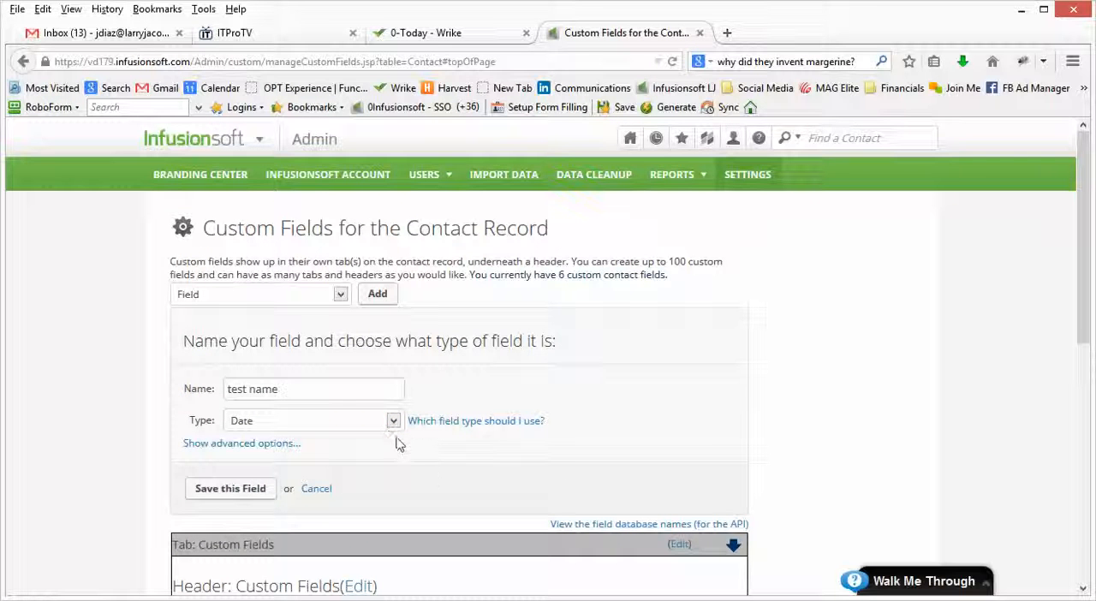
pyautogui.press('super+c')
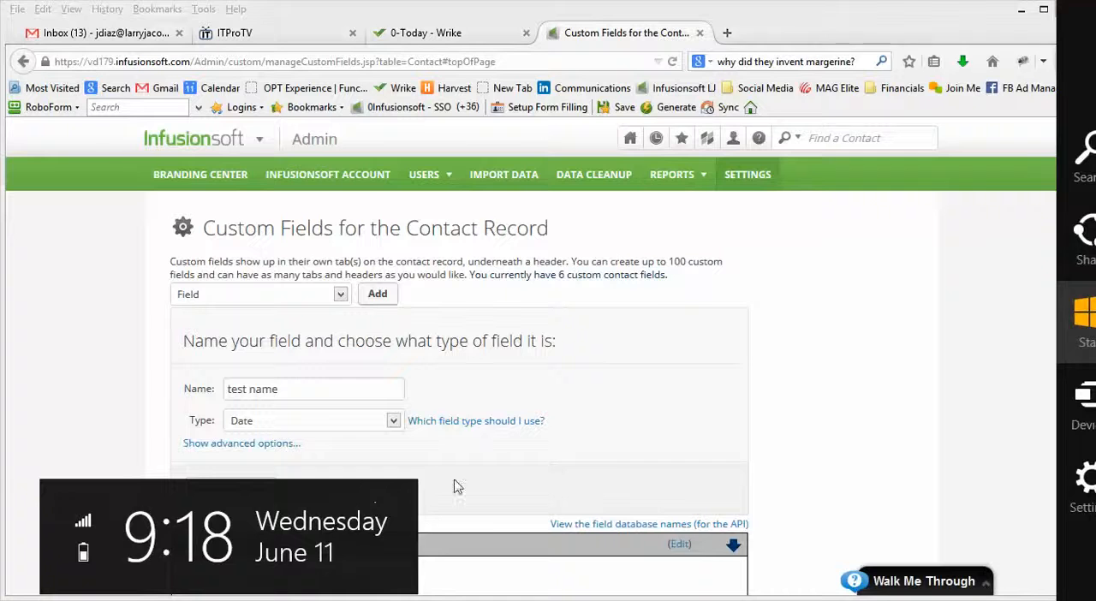
pyautogui.click(499, 462)
pyautogui.scroll(-3, 501, 467)
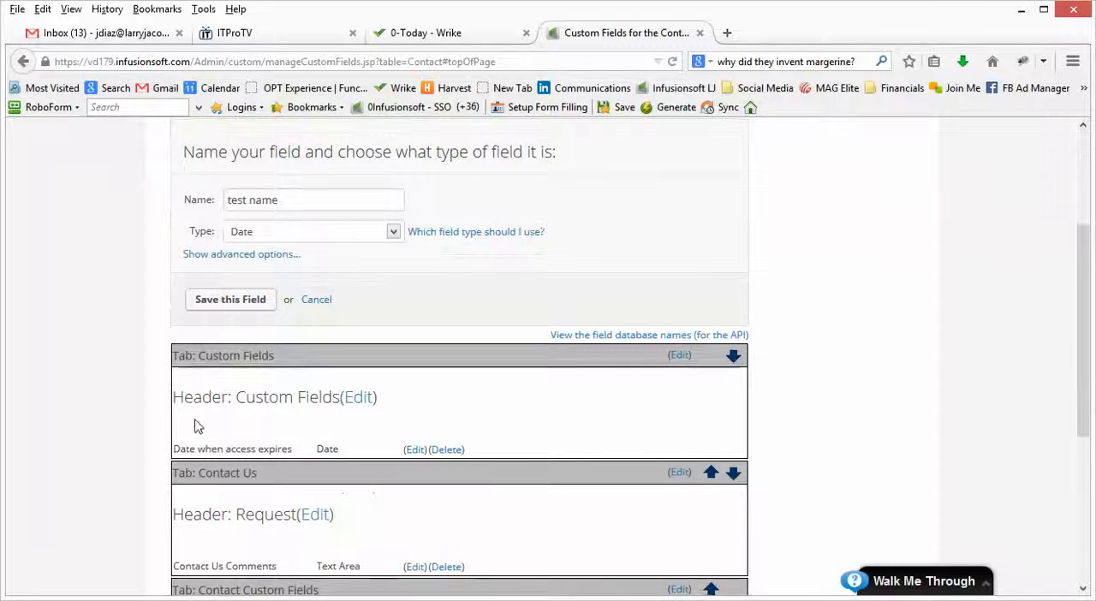
pyautogui.scroll(3, 507, 384)
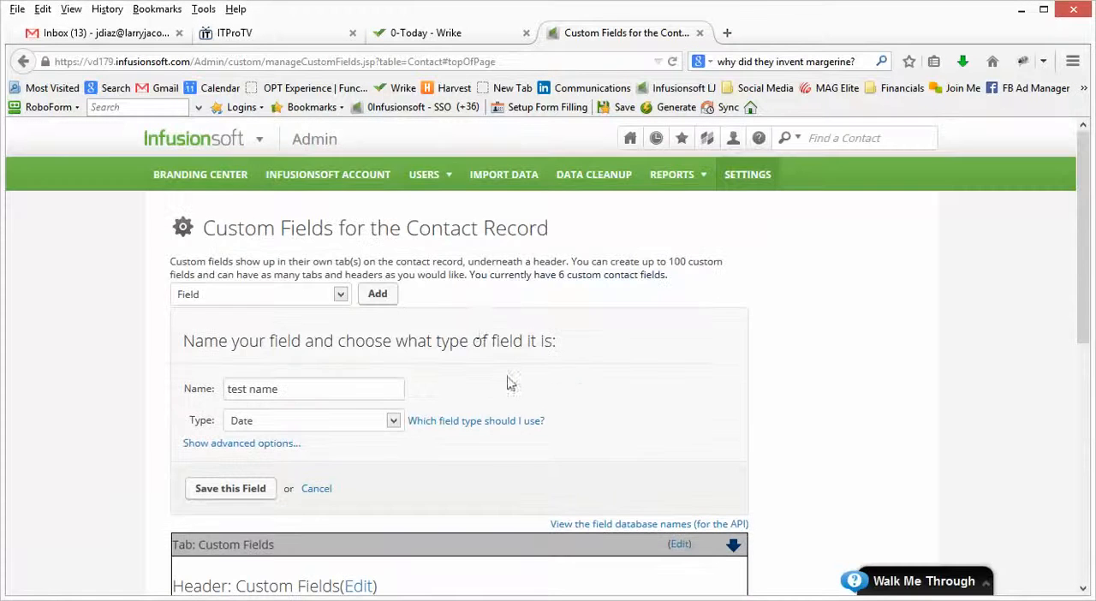
# Return to the campaign list and open "6/2014 Give Contact a Month for Two for FREE" in edit view.
pyautogui.moveTo(247, 142)
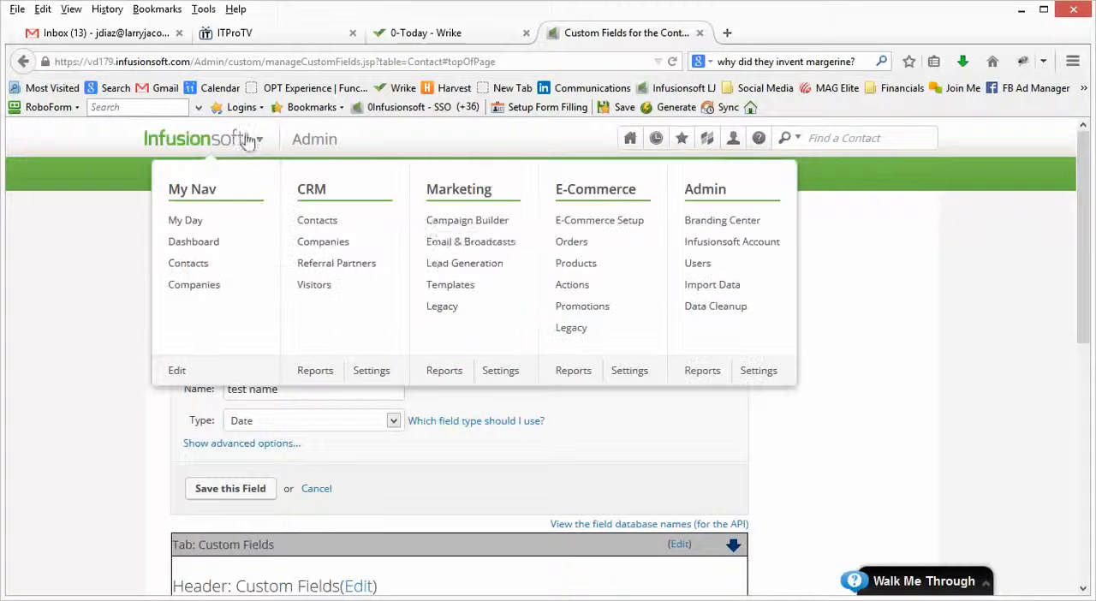
pyautogui.click(488, 226)
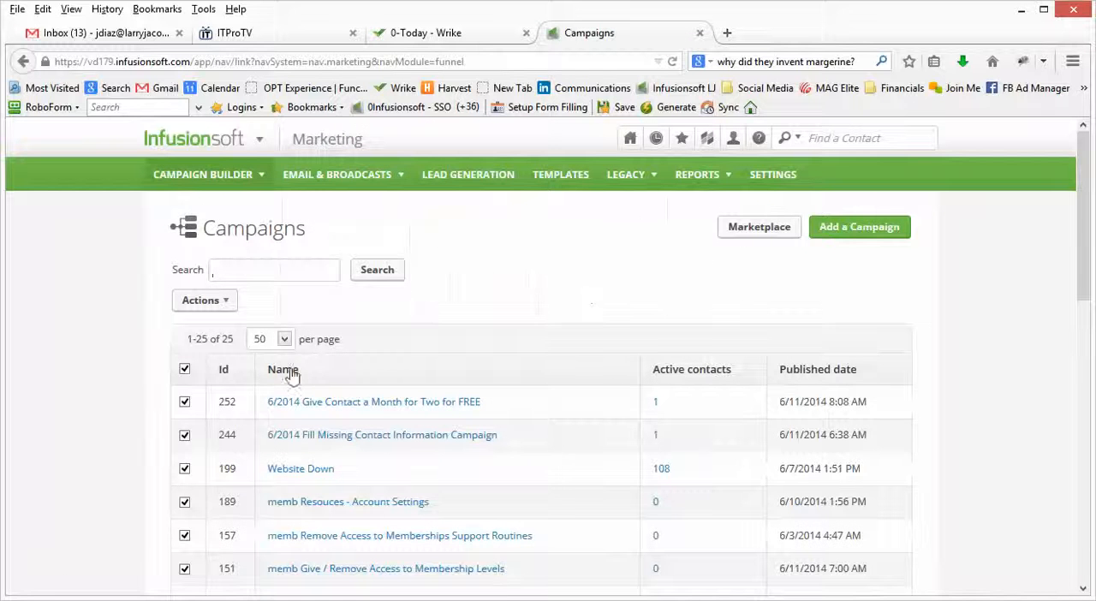
pyautogui.click(348, 407)
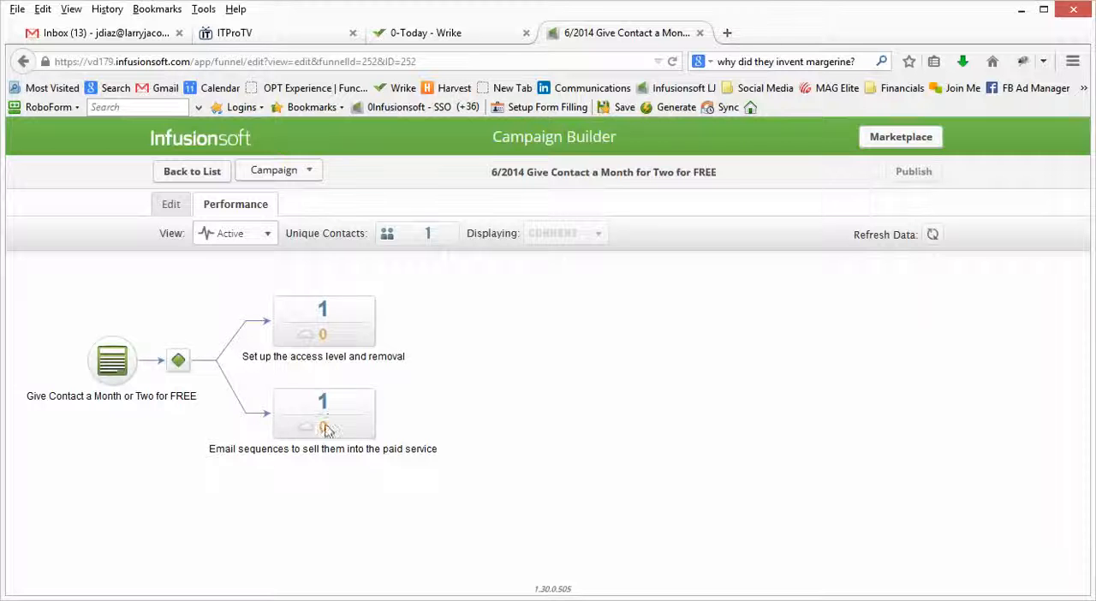
pyautogui.click(170, 210)
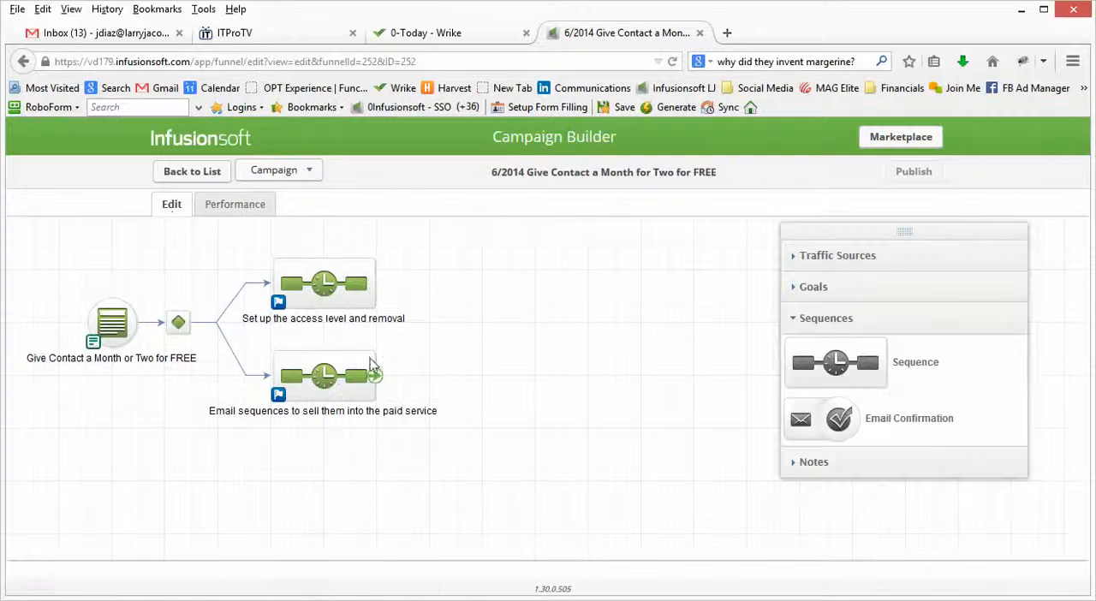
# Open the "Set up the access level and removal" sequence and review its action set configuration.
pyautogui.doubleClick(331, 292)
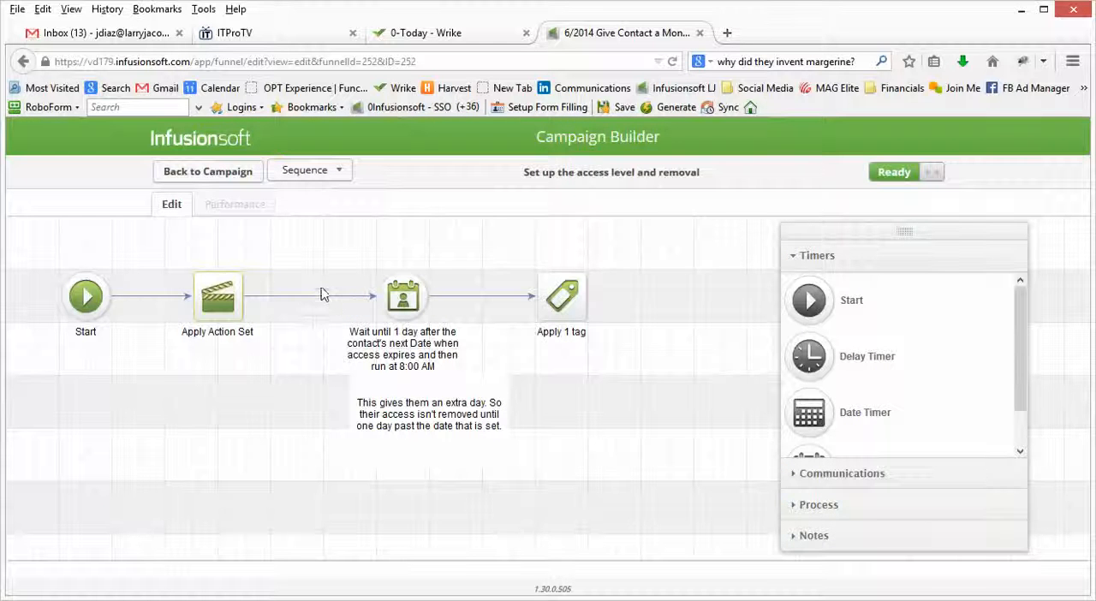
pyautogui.doubleClick(225, 300)
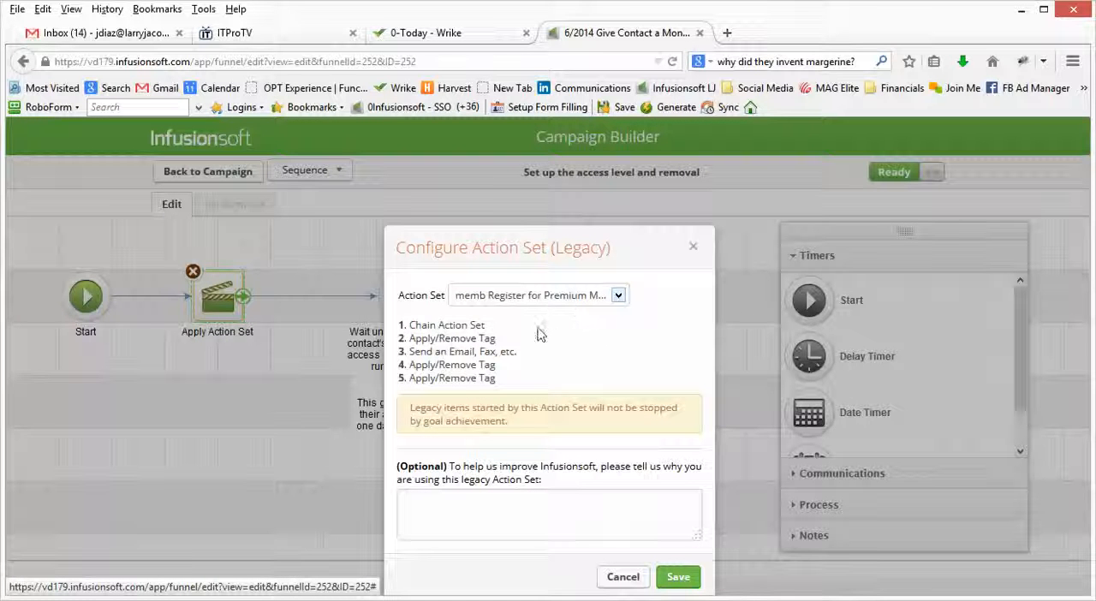
pyautogui.click(696, 248)
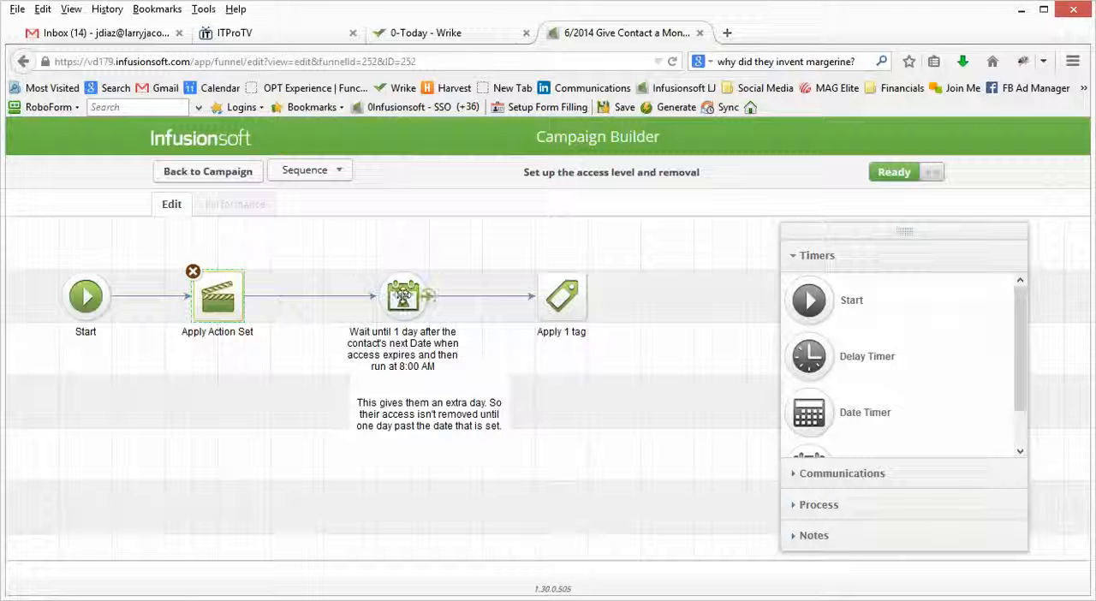
# Review the access removal sequence's field timer, including the available contact fields, and close it without saving.
pyautogui.doubleClick(403, 295)
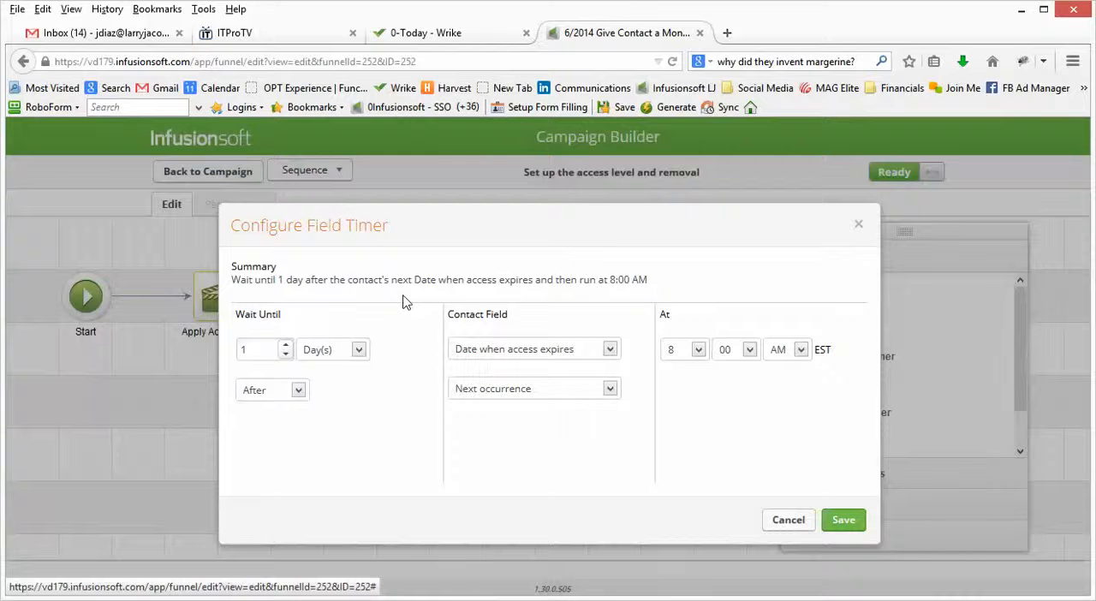
pyautogui.click(521, 350)
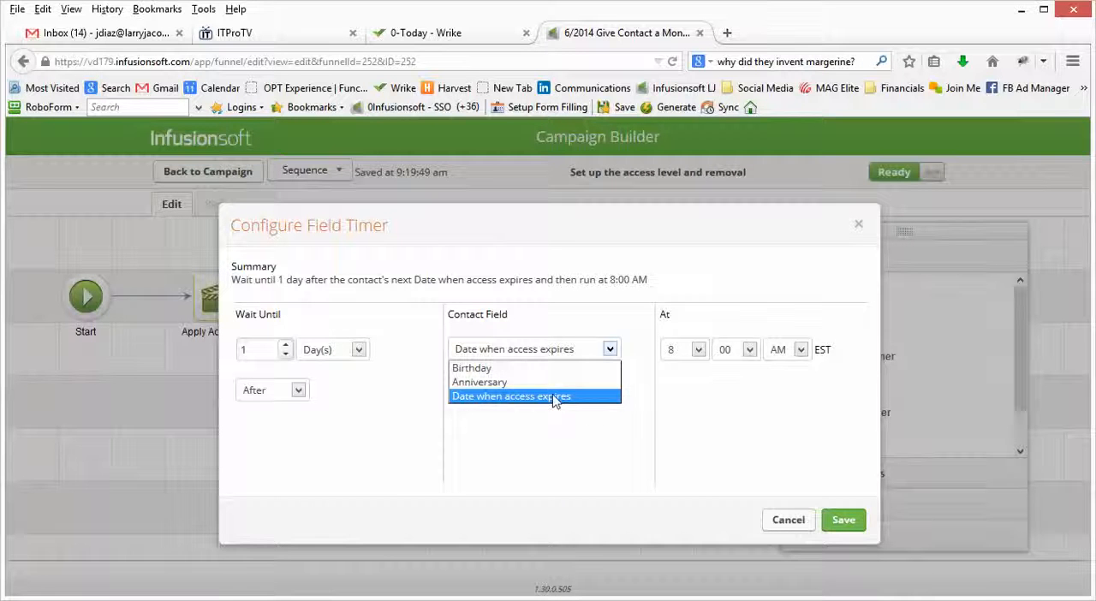
pyautogui.click(373, 410)
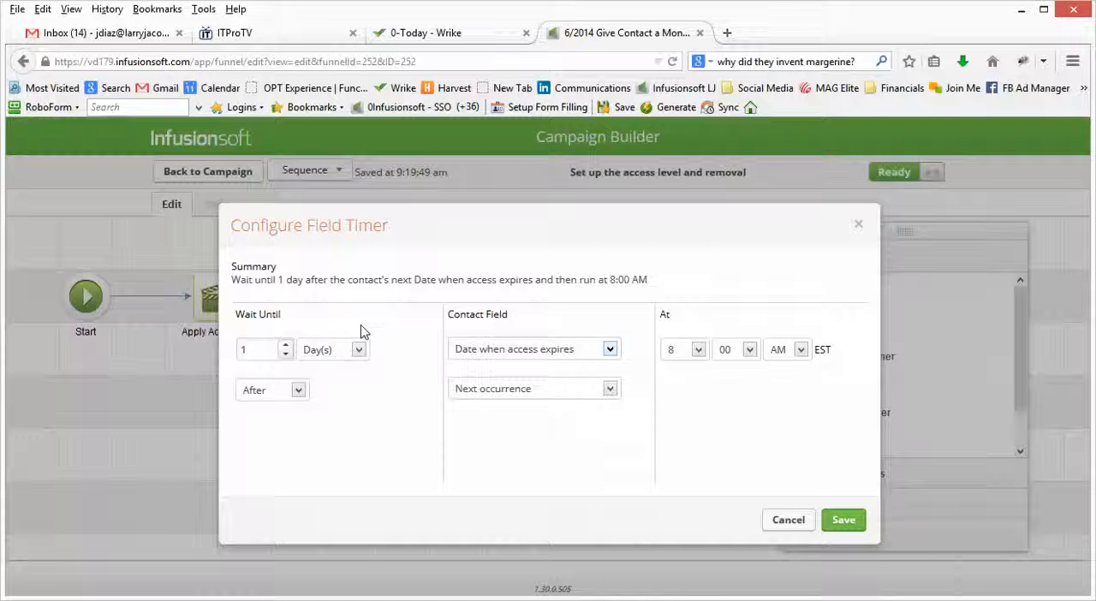
pyautogui.click(788, 519)
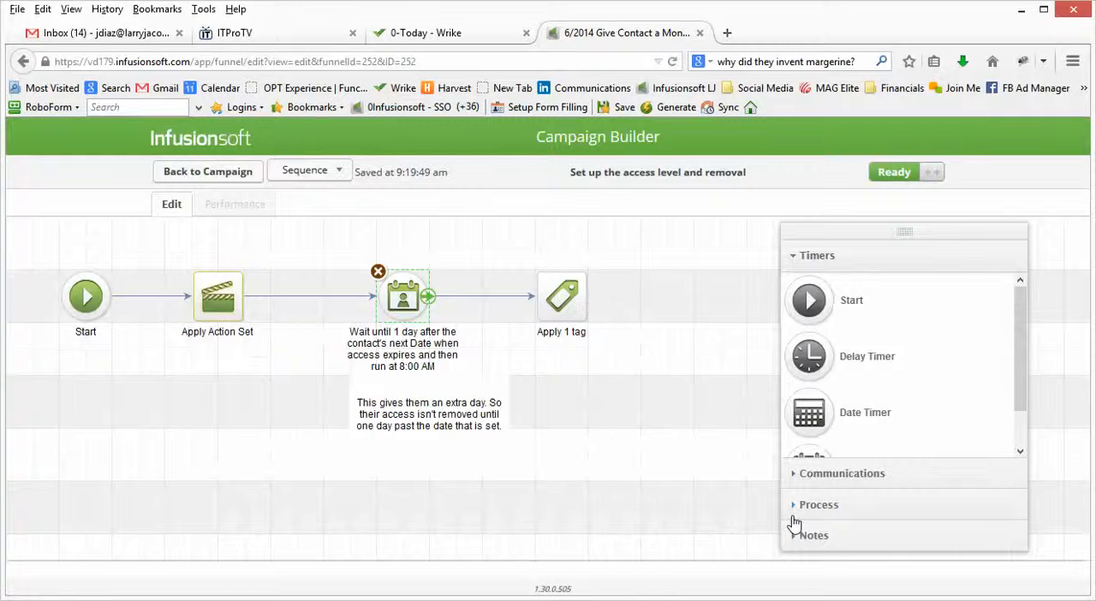
# Review which tag is applied after the field timer, cancel the tag configuration, and return to the campaign.
pyautogui.doubleClick(568, 306)
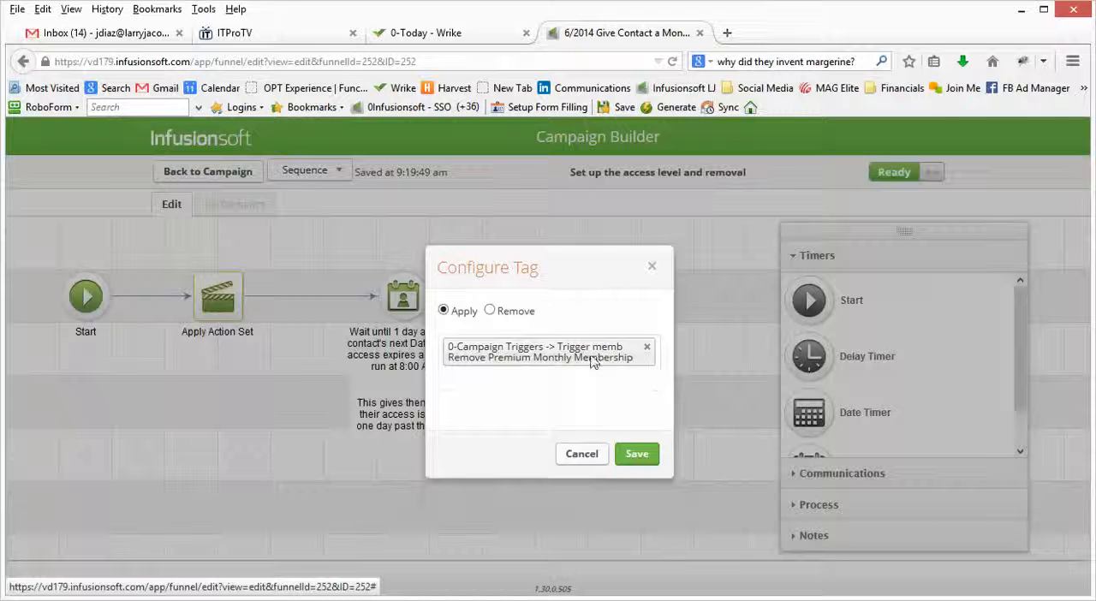
pyautogui.click(485, 379)
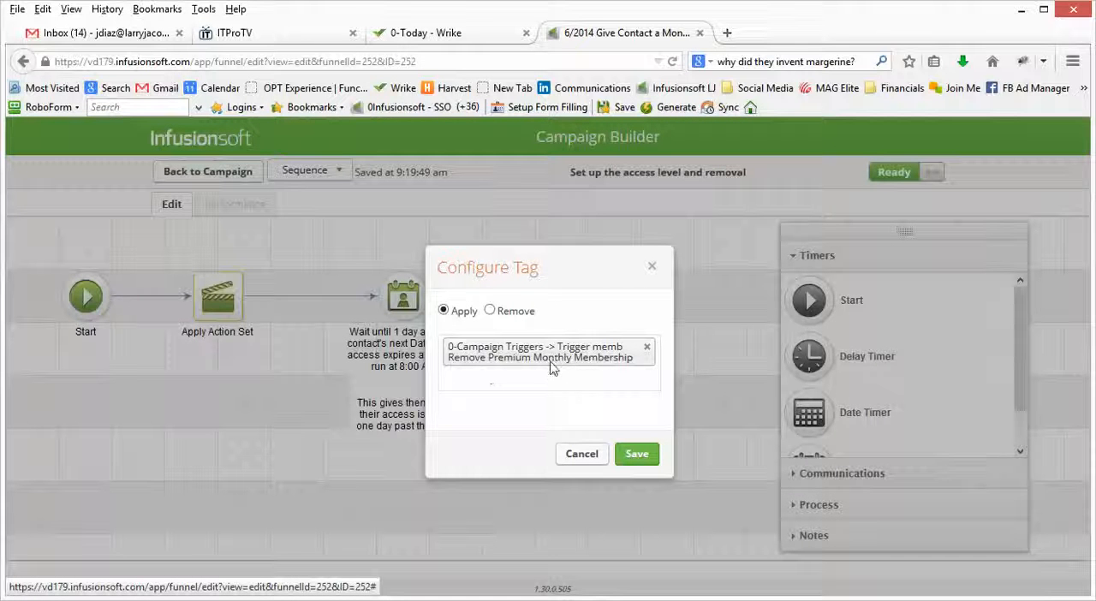
pyautogui.click(589, 459)
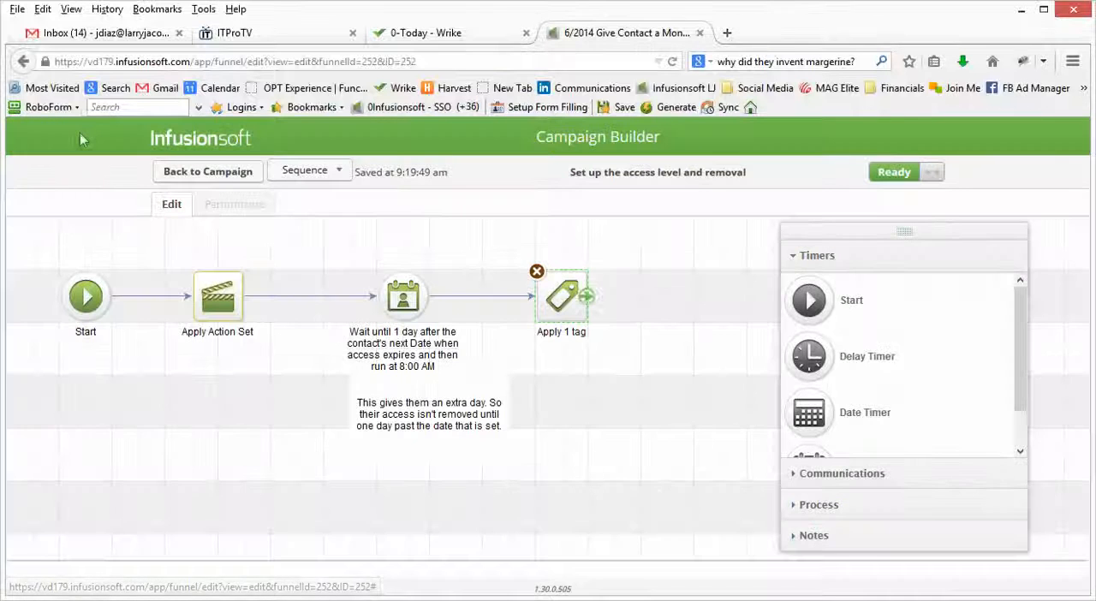
pyautogui.click(195, 175)
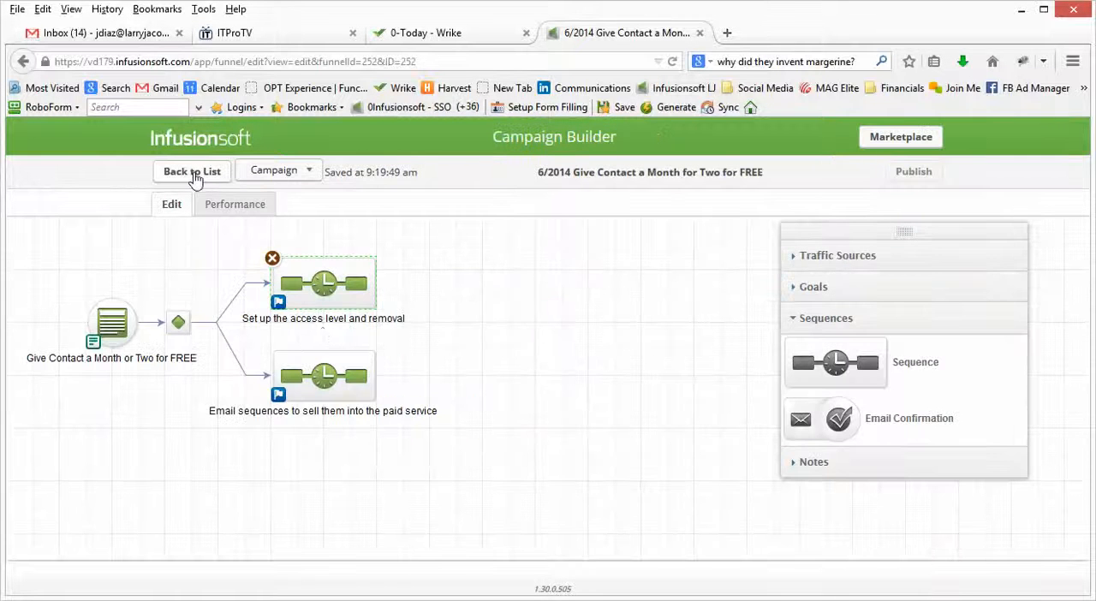
# Examine the first field timer and the remaining timers and messages in "Email sequences to sell them into the paid service", and return to the campaign.
pyautogui.doubleClick(328, 369)
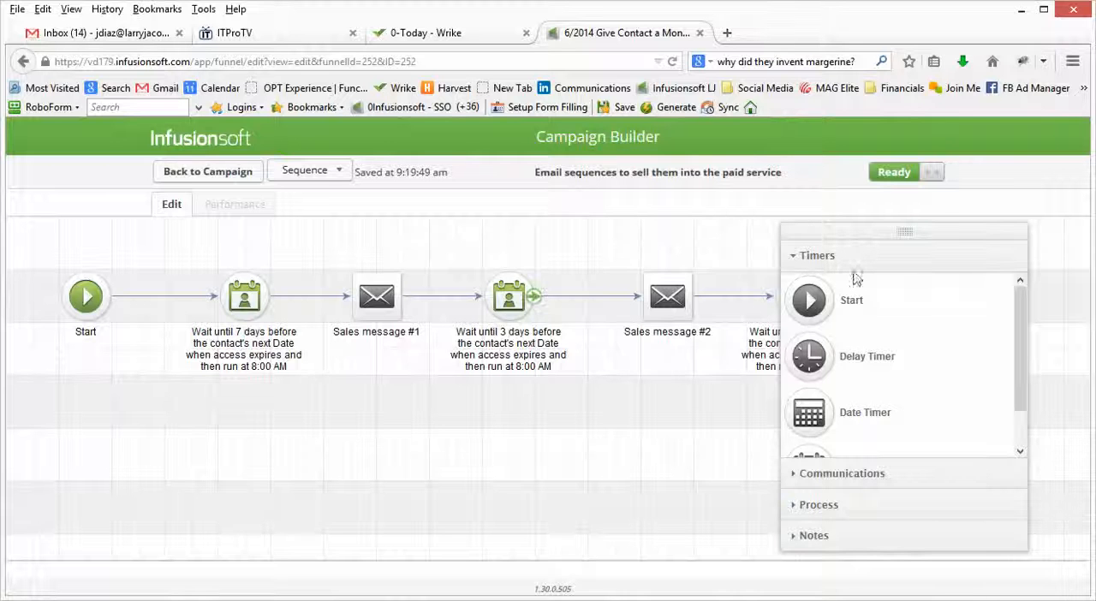
pyautogui.doubleClick(247, 307)
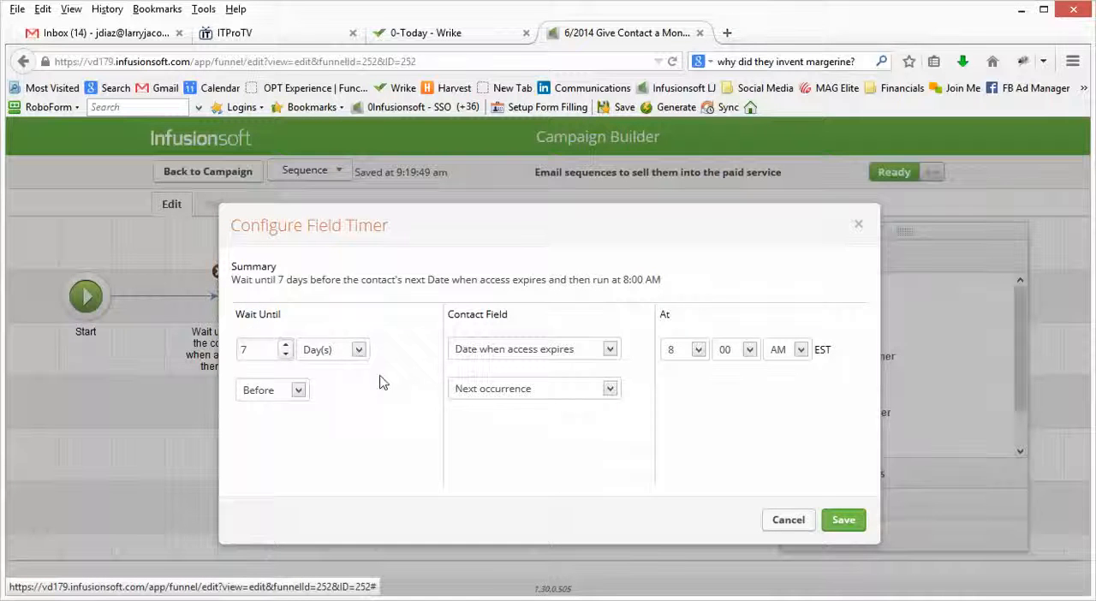
pyautogui.click(796, 526)
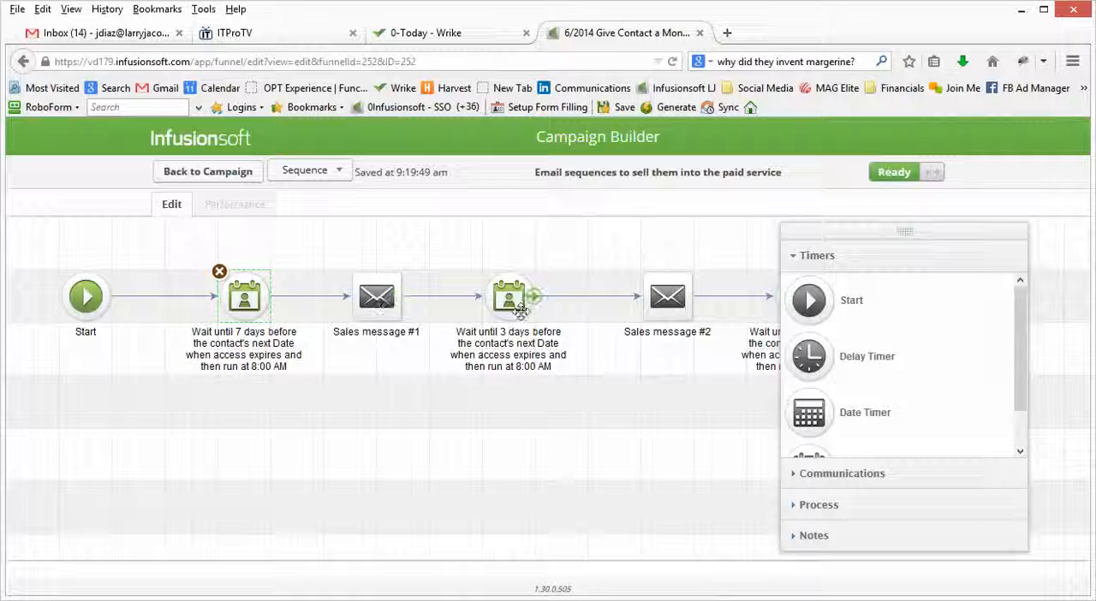
pyautogui.moveTo(848, 233); pyautogui.dragTo(910, 242)
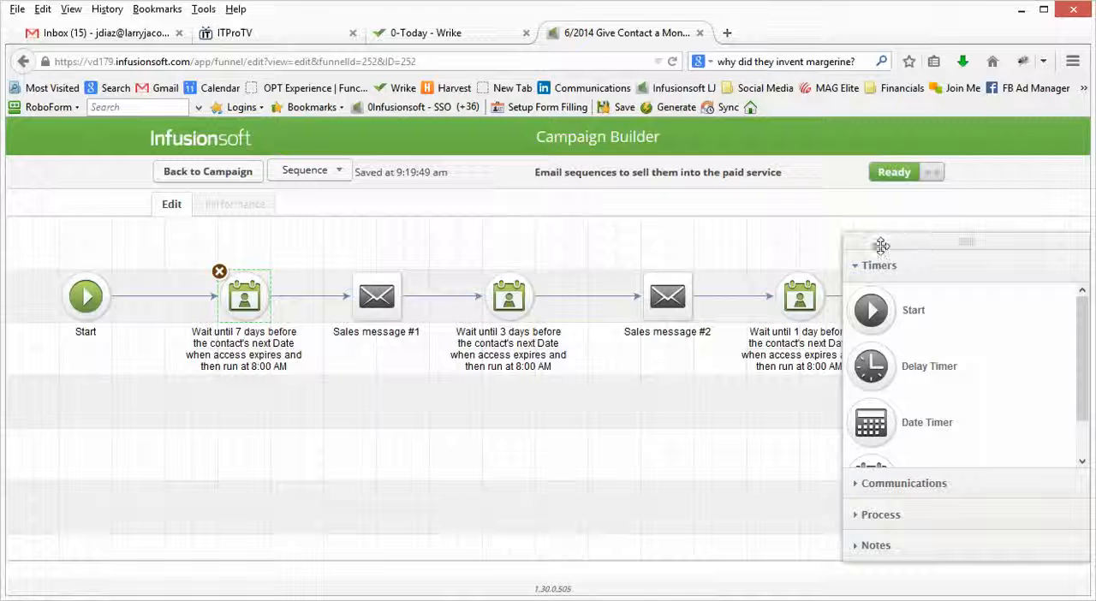
pyautogui.moveTo(883, 245); pyautogui.dragTo(546, 233)
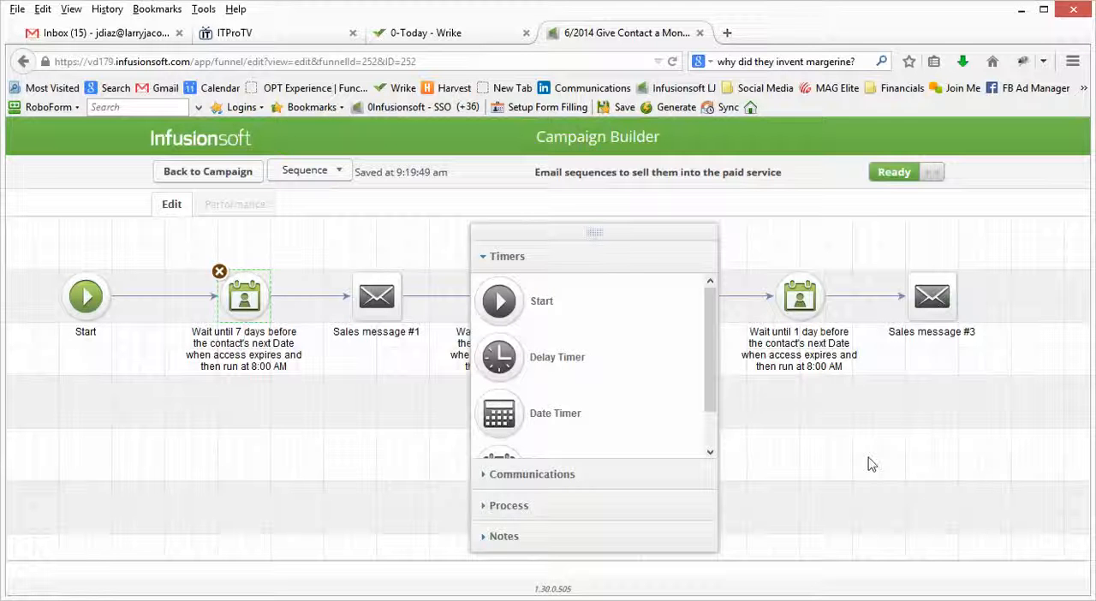
pyautogui.click(221, 172)
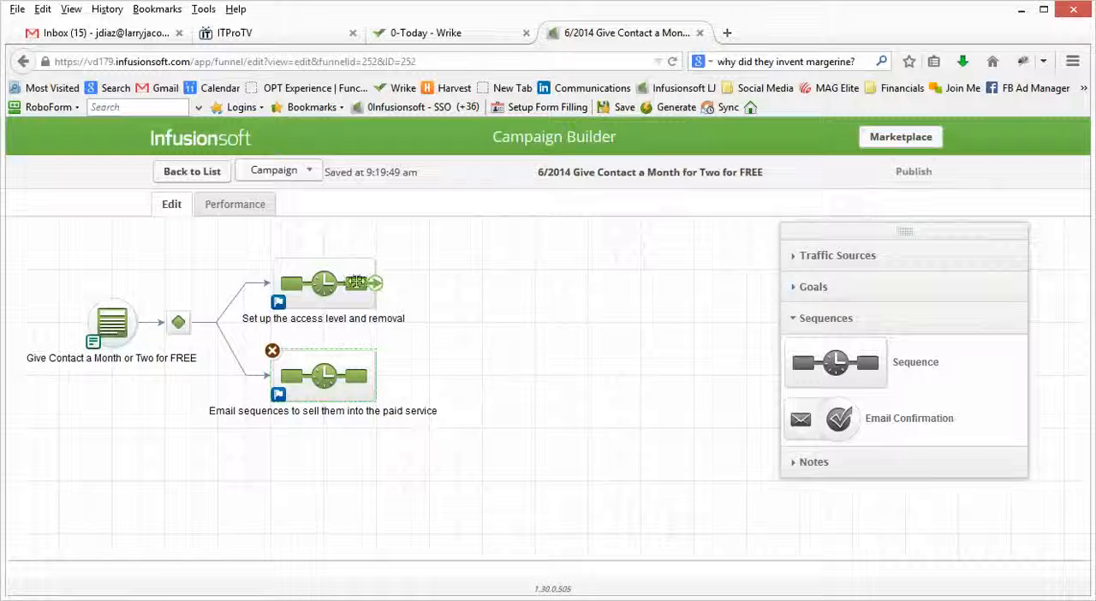